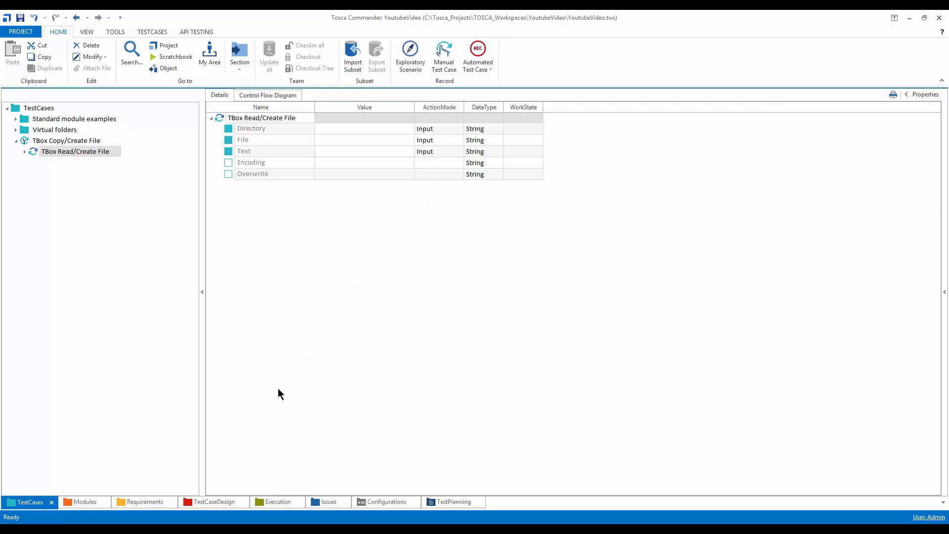
# Switch to File Explorer and view the contents of fileName.txt in the File folder on drive D, closing it when done.
pyautogui.hotkey('alt', 'Tab')
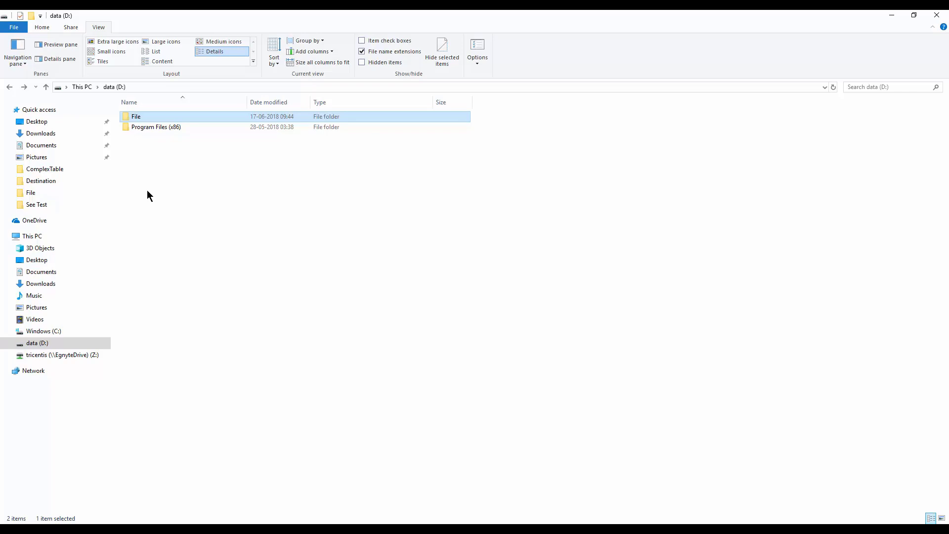
pyautogui.doubleClick(131, 119)
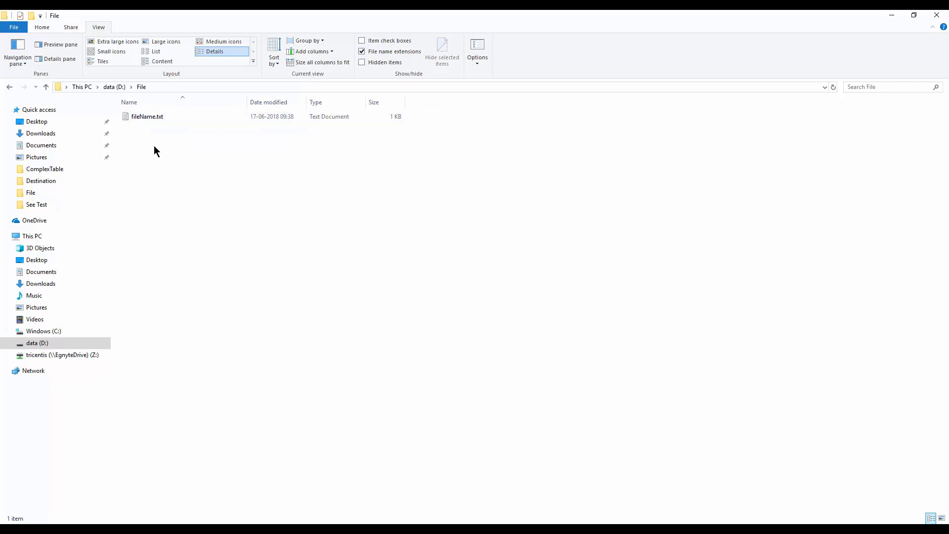
pyautogui.doubleClick(144, 120)
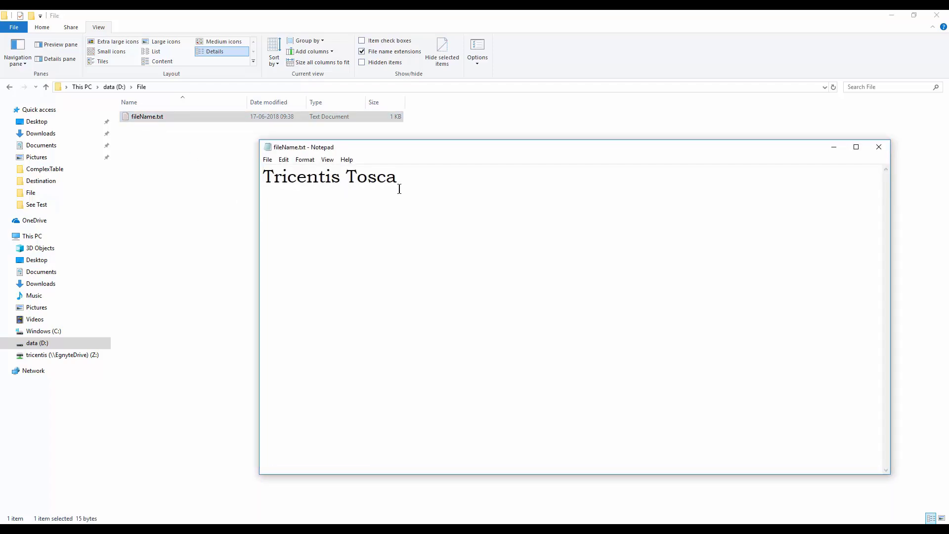
pyautogui.click(879, 148)
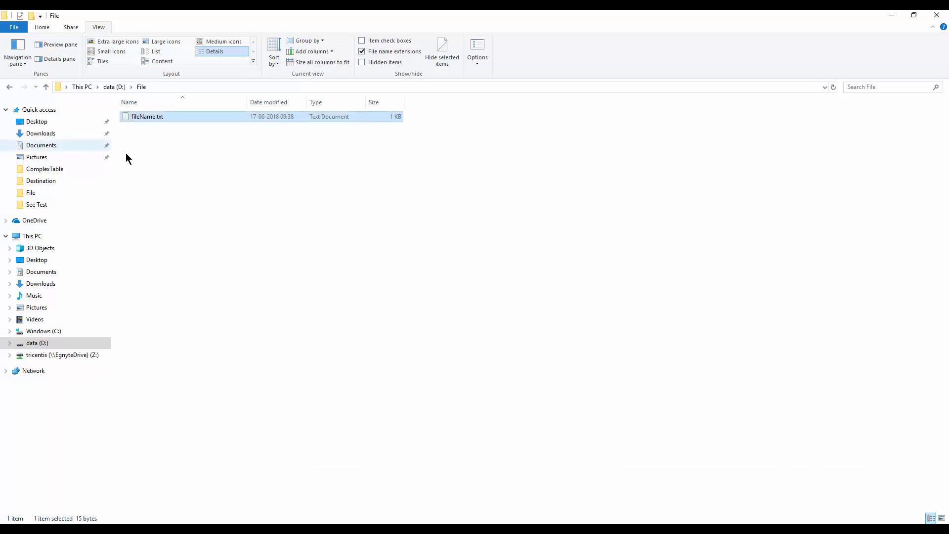
# Copy the path of the File folder on drive D and paste it as the Directory value in Tosca Commander.
pyautogui.click(9, 86)
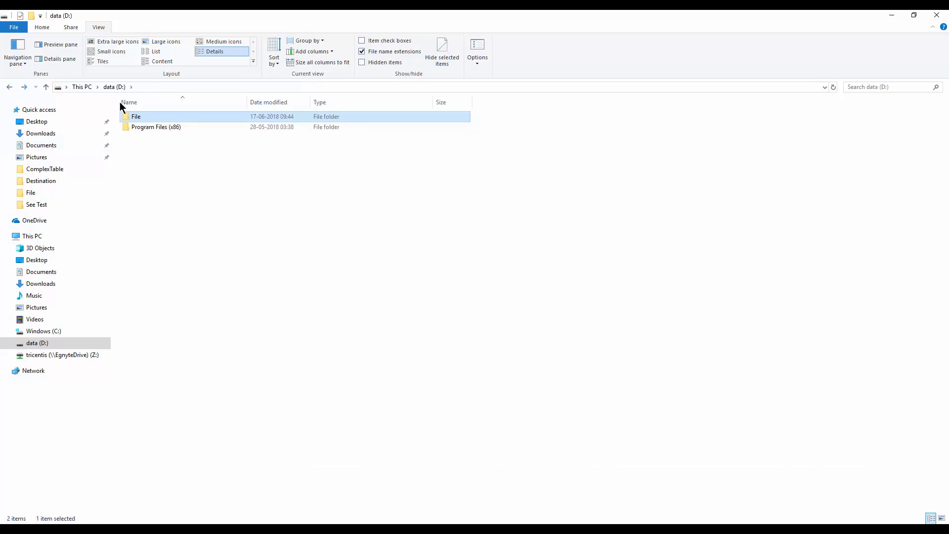
pyautogui.moveTo(135, 119)
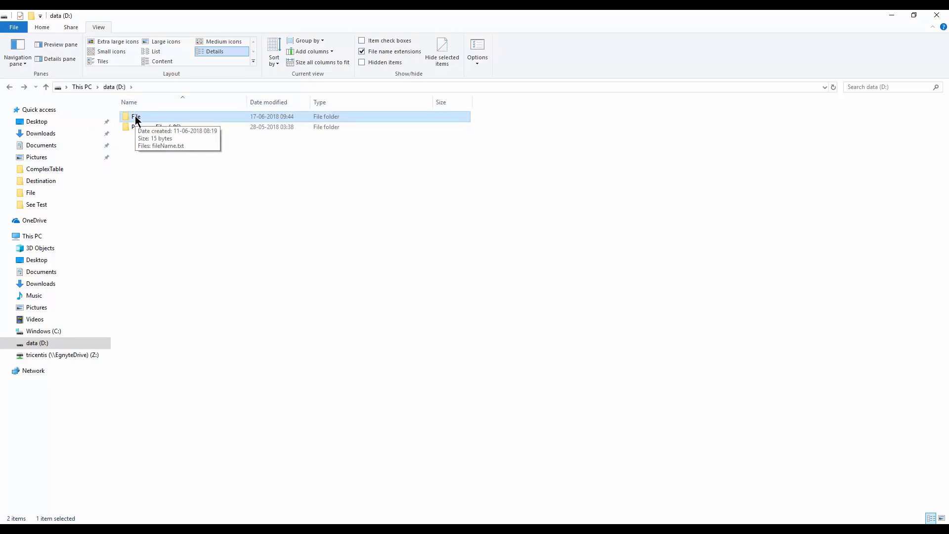
pyautogui.rightClick(137, 121)
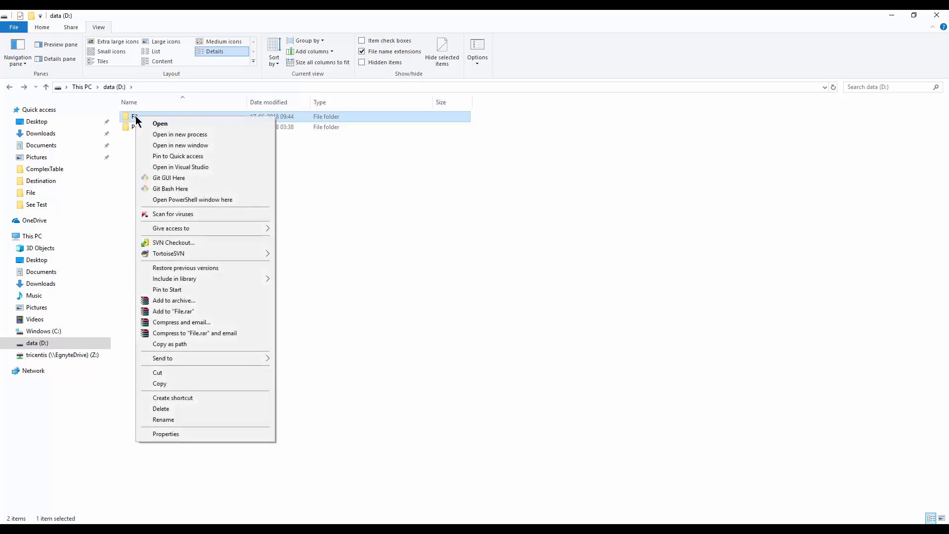
pyautogui.click(174, 345)
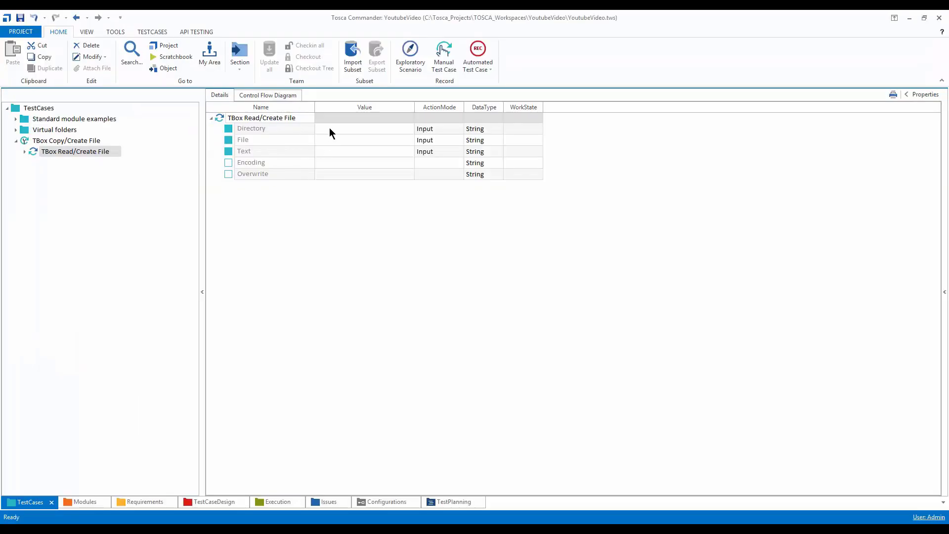
pyautogui.click(329, 128)
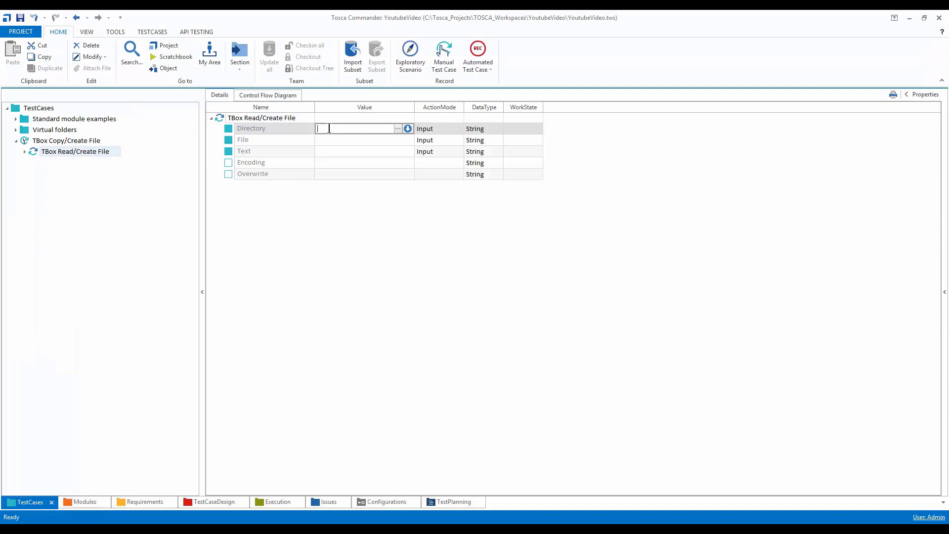
pyautogui.hotkey('ctrl', 'v')
pyautogui.click(308, 243)
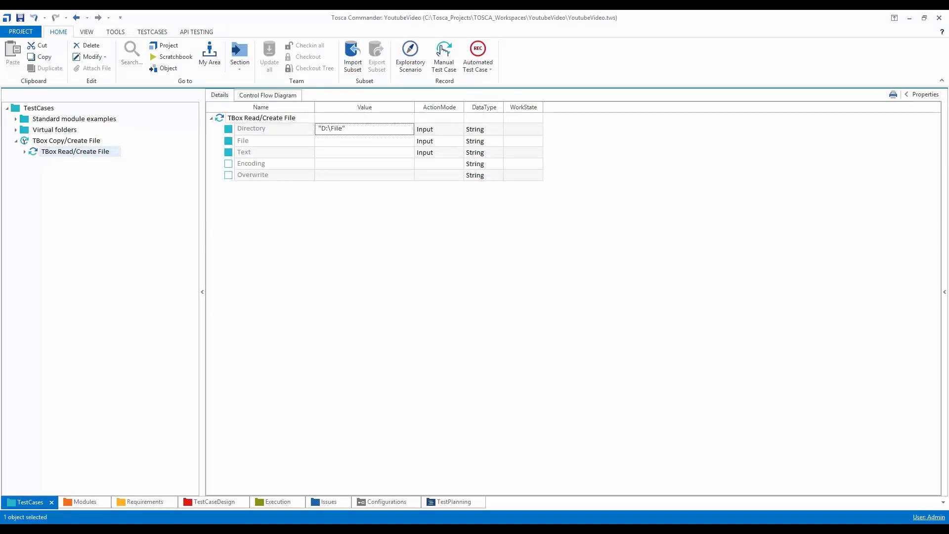
# Check the text file's name in the File folder and set the test step's File value to fileName.txt.
pyautogui.hotkey('alt', 'Tab')
pyautogui.doubleClick(151, 115)
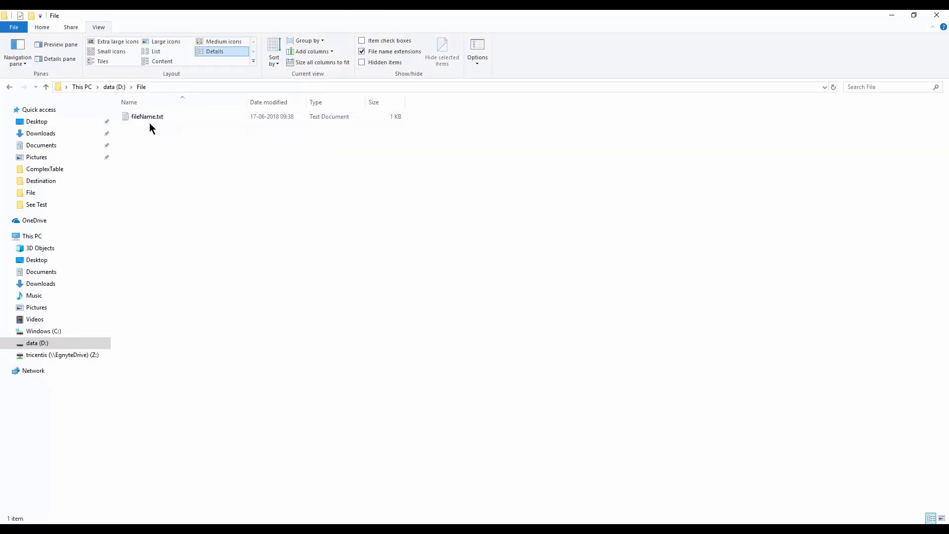
pyautogui.hotkey('alt', 'Tab')
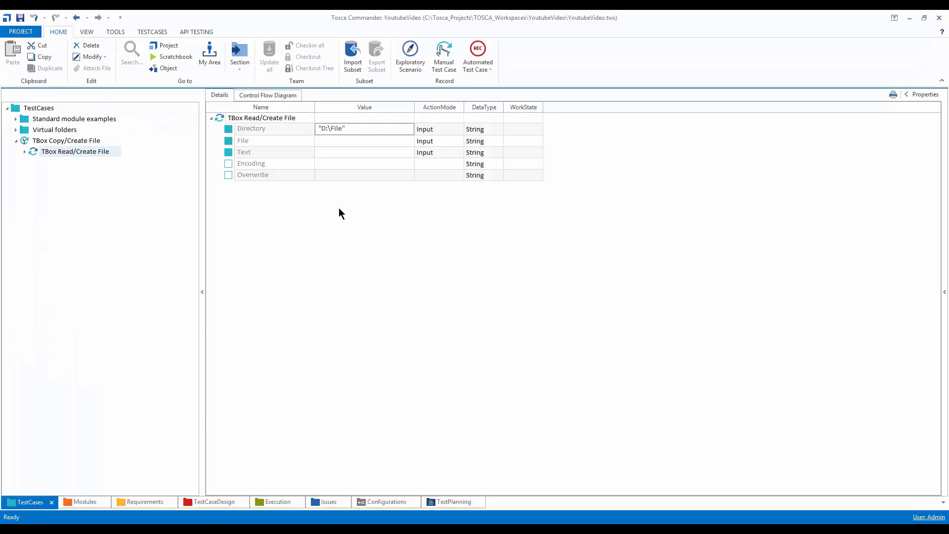
pyautogui.click(338, 138)
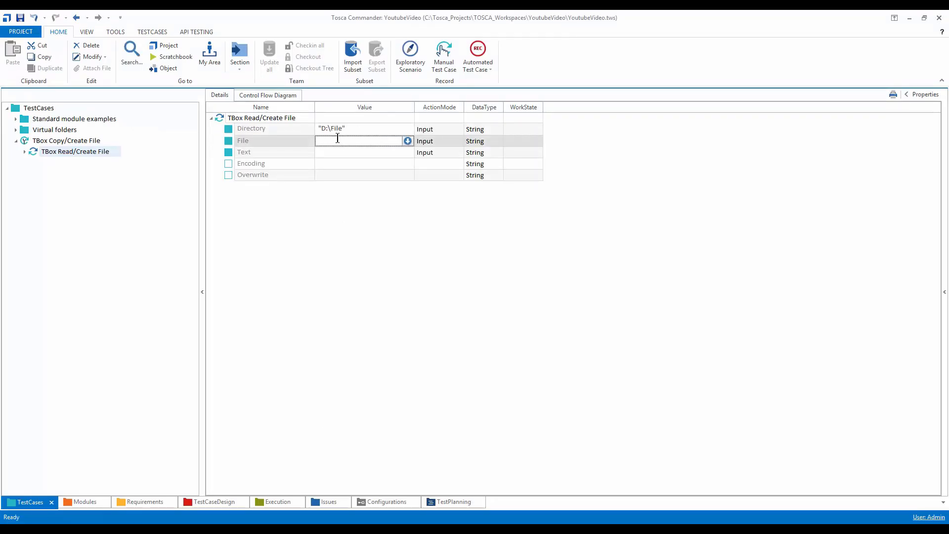
pyautogui.write('fileName.txt')
# Set the Text value to "Tricentis Tosca" and its ActionMode to Verify.
pyautogui.click(333, 153)
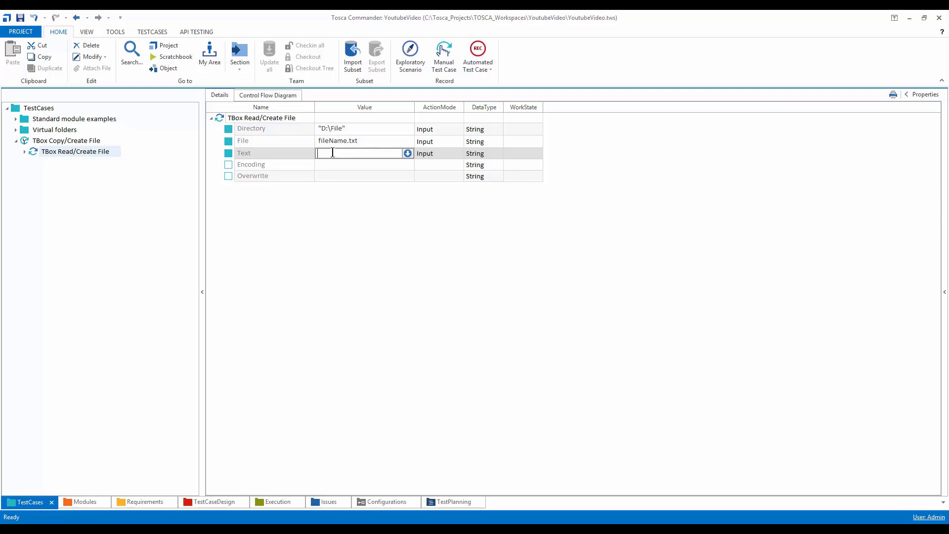
pyautogui.write('Tricentis Tosca')
pyautogui.click(449, 153)
pyautogui.click(459, 155)
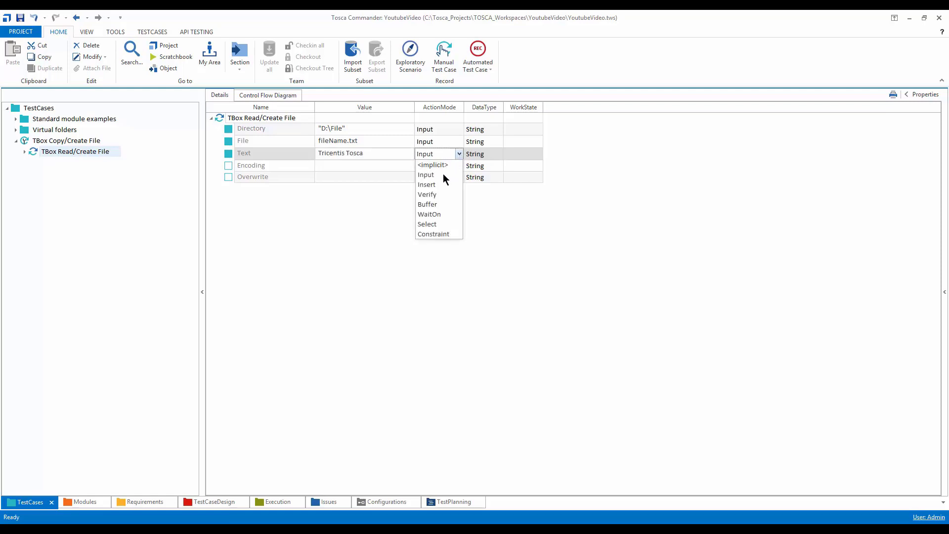
pyautogui.click(435, 193)
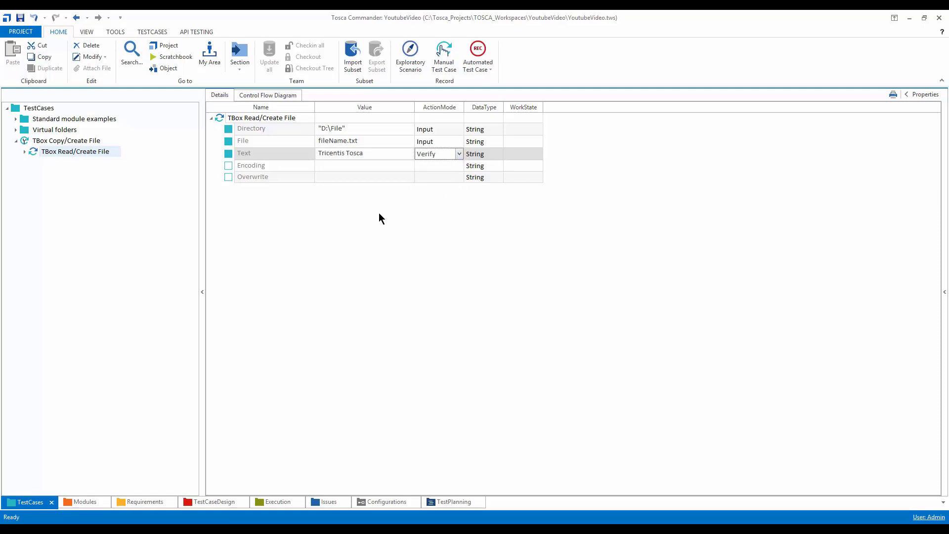
# Run the TBox Read/Create File step in ScratchBook and examine the full log info of the Text verification.
pyautogui.rightClick(246, 119)
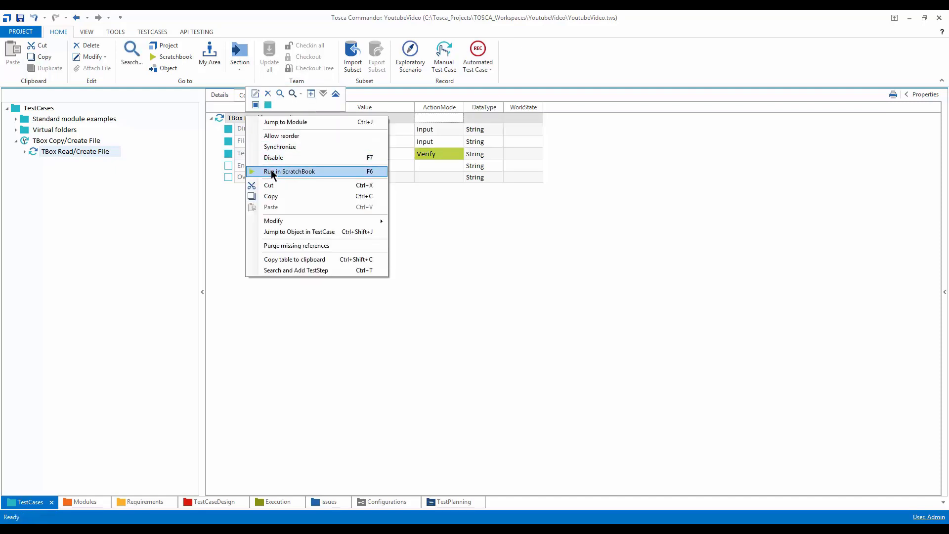
pyautogui.click(271, 171)
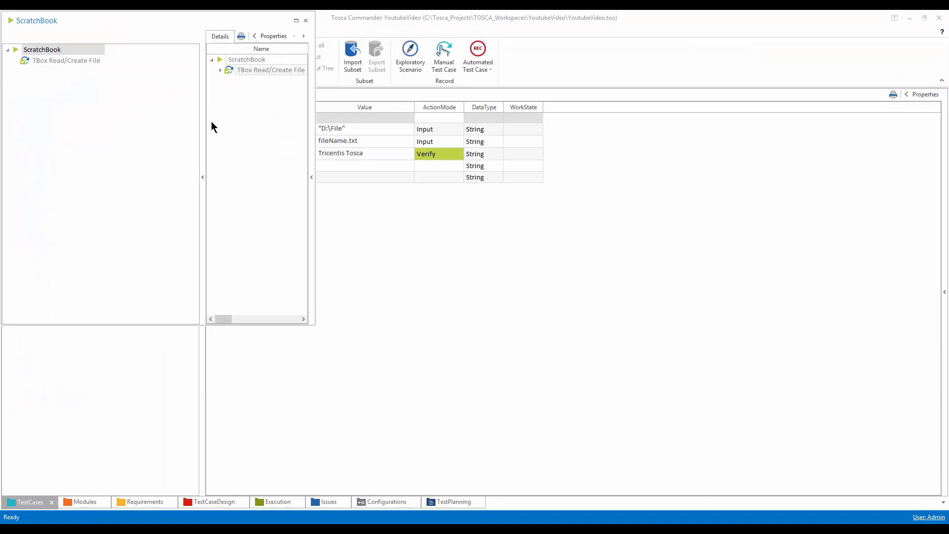
pyautogui.moveTo(204, 137); pyautogui.dragTo(61, 136)
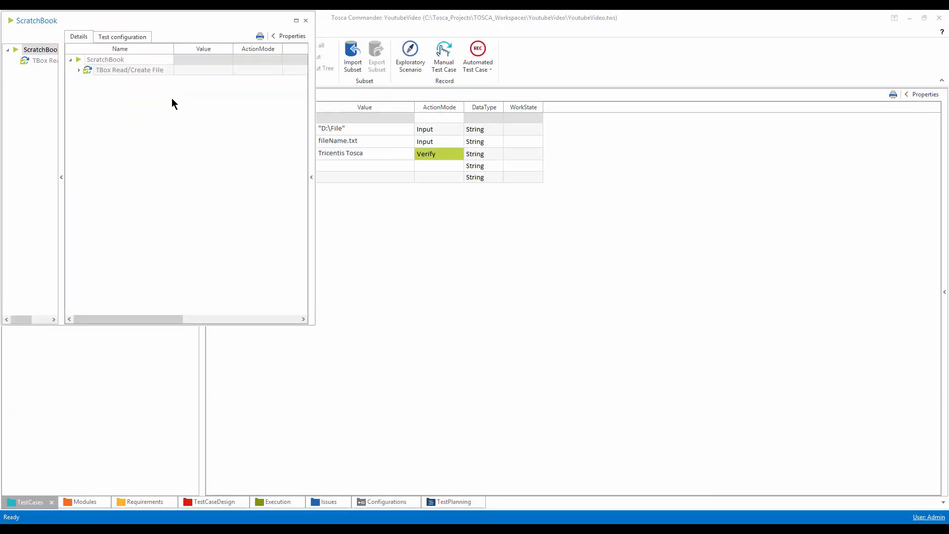
pyautogui.click(78, 70)
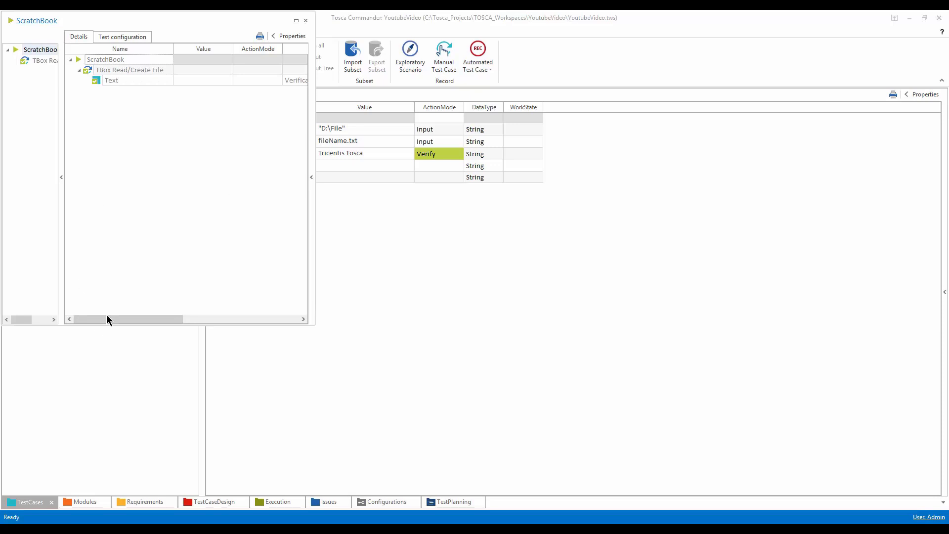
pyautogui.moveTo(181, 316); pyautogui.dragTo(250, 322)
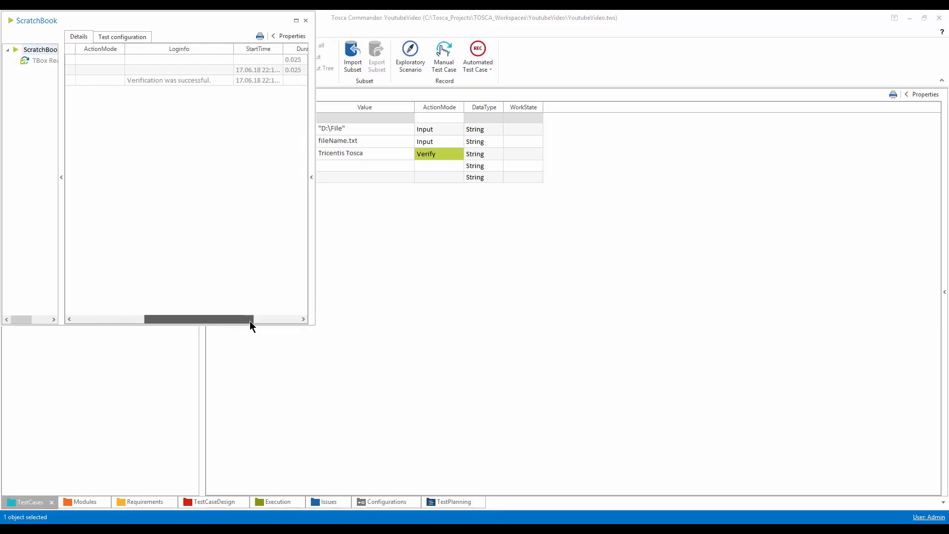
pyautogui.click(224, 80)
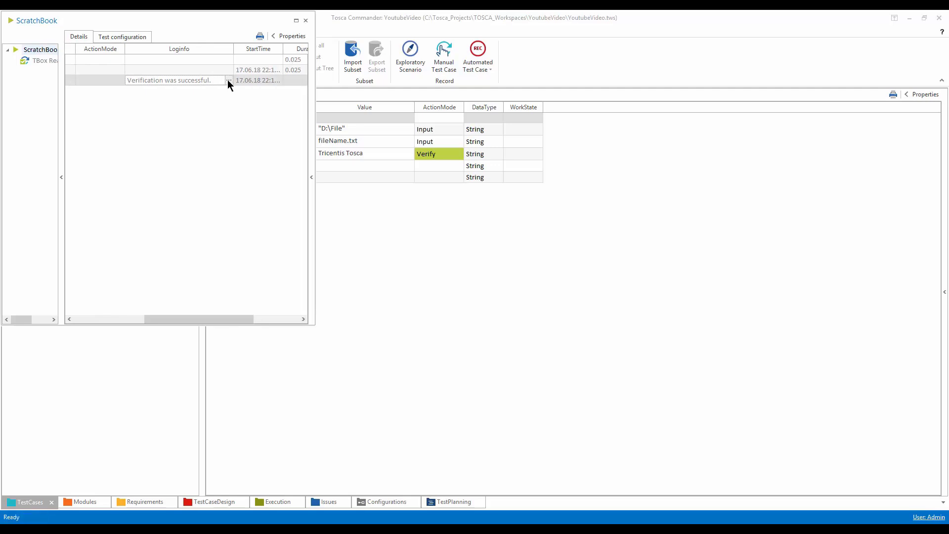
pyautogui.click(228, 80)
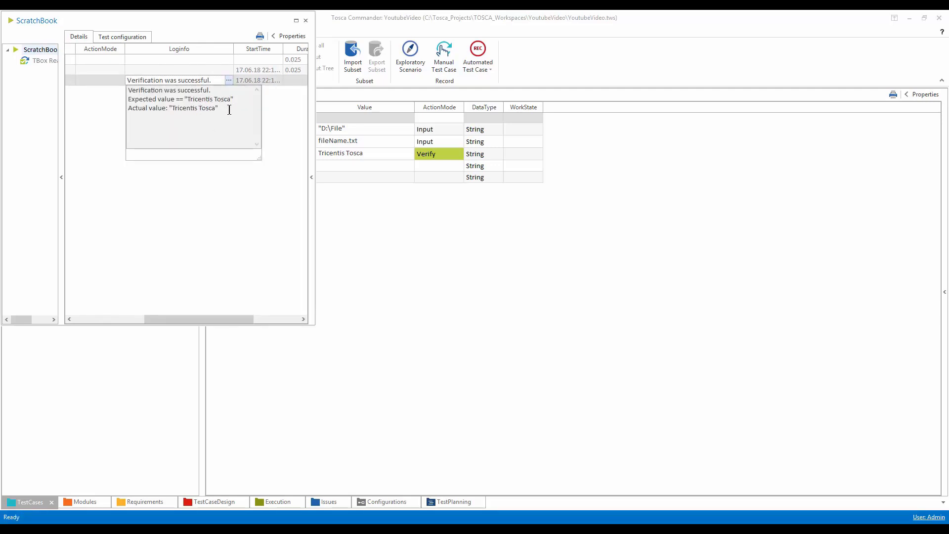
pyautogui.click(305, 21)
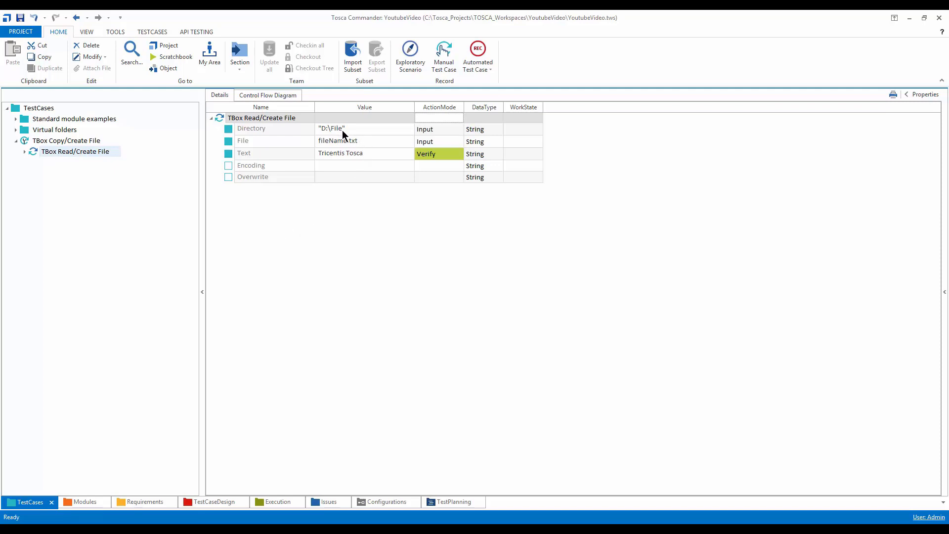
# Change the File value of the TBox Read/Create File step to DemoFile.txt.
pyautogui.click(374, 142)
pyautogui.click(373, 141)
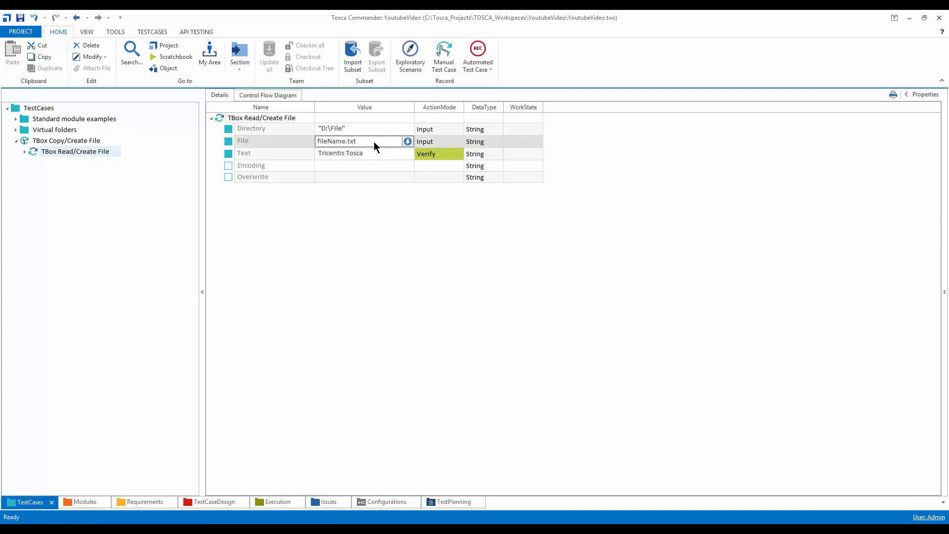
pyautogui.press('BackSpace')
pyautogui.press('BackSpace')
pyautogui.press('BackSpace')
pyautogui.press('BackSpace')
pyautogui.press('BackSpace')
pyautogui.press('BackSpace')
pyautogui.press('BackSpace')
pyautogui.press('BackSpace')
pyautogui.press('BackSpace')
pyautogui.press('BackSpace')
pyautogui.press('BackSpace')
pyautogui.write('d')
pyautogui.press('BackSpace')
pyautogui.write('DemoFile.txt')
pyautogui.press('Return')
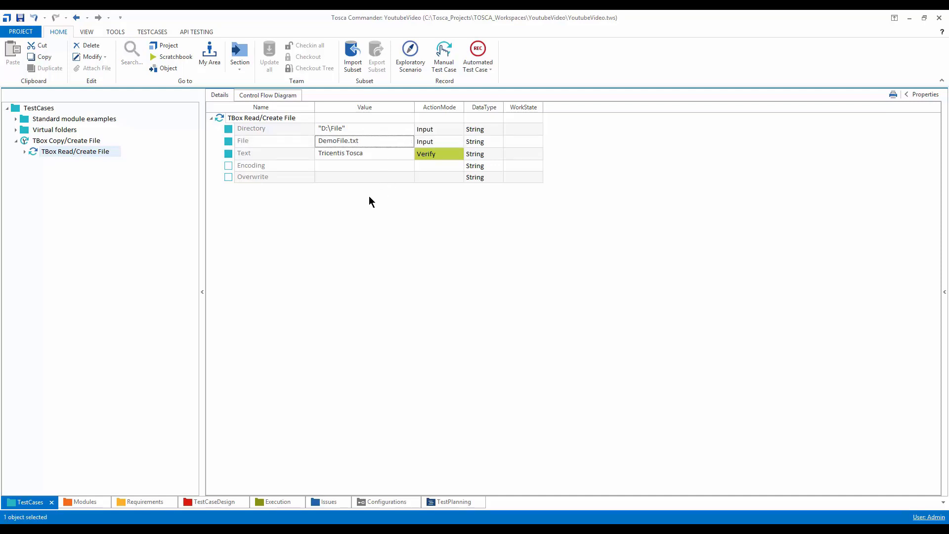
# Set the ActionMode of the Text attribute to Input, keeping its "Tricentis Tosca" value.
pyautogui.click(380, 155)
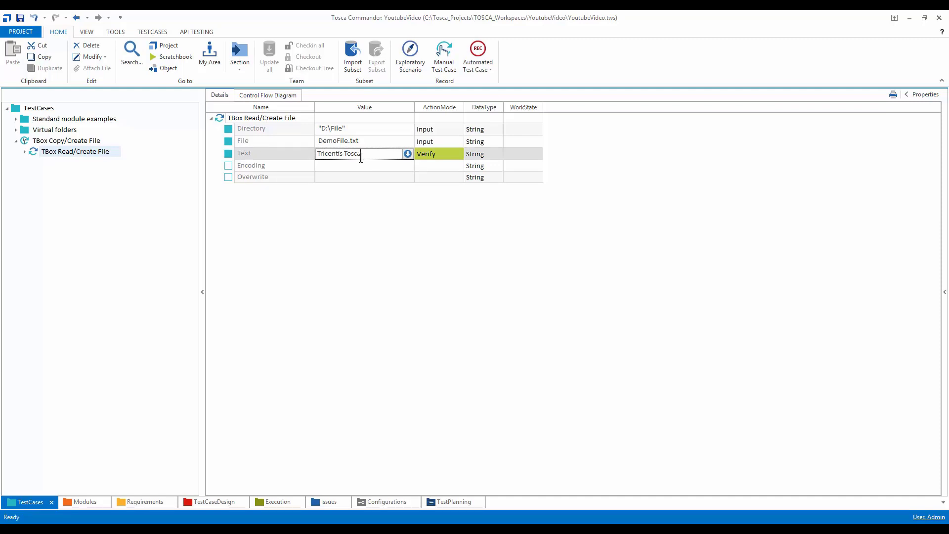
pyautogui.click(445, 156)
pyautogui.click(459, 154)
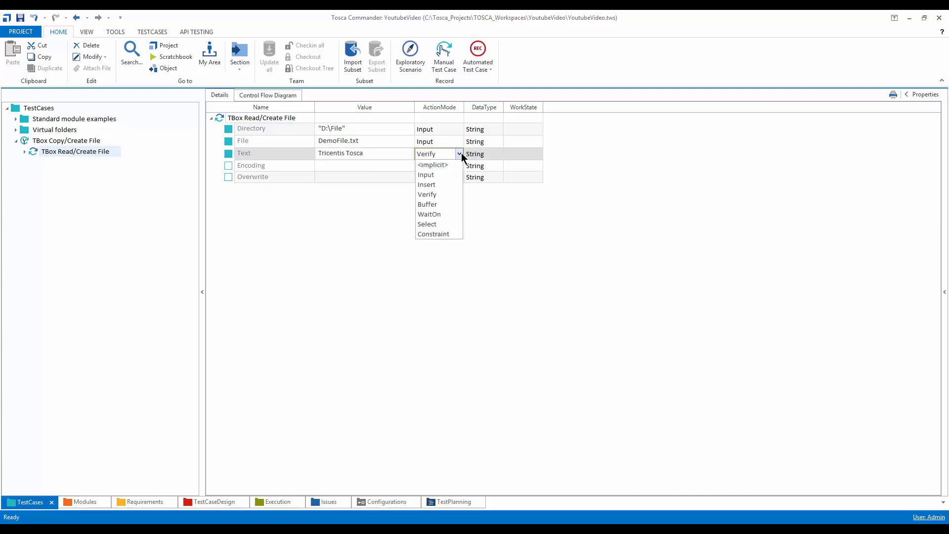
pyautogui.click(427, 174)
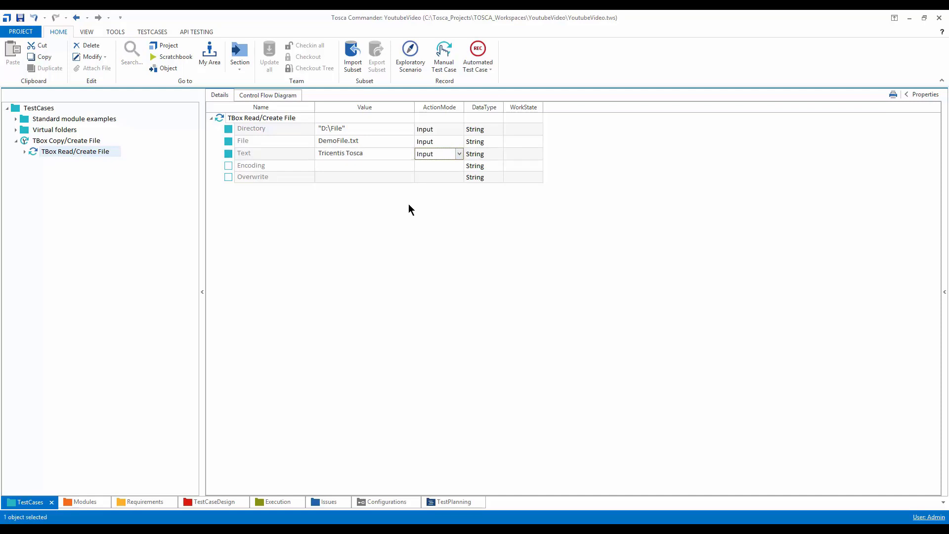
# Run the TBox Read/Create File step in ScratchBook and check the contents of DemoFile.txt in the File folder.
pyautogui.rightClick(265, 116)
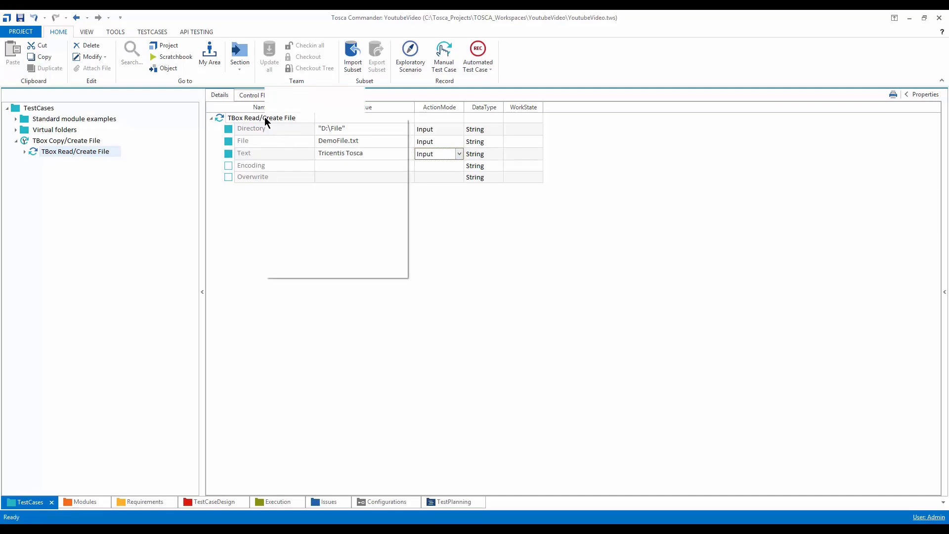
pyautogui.click(305, 170)
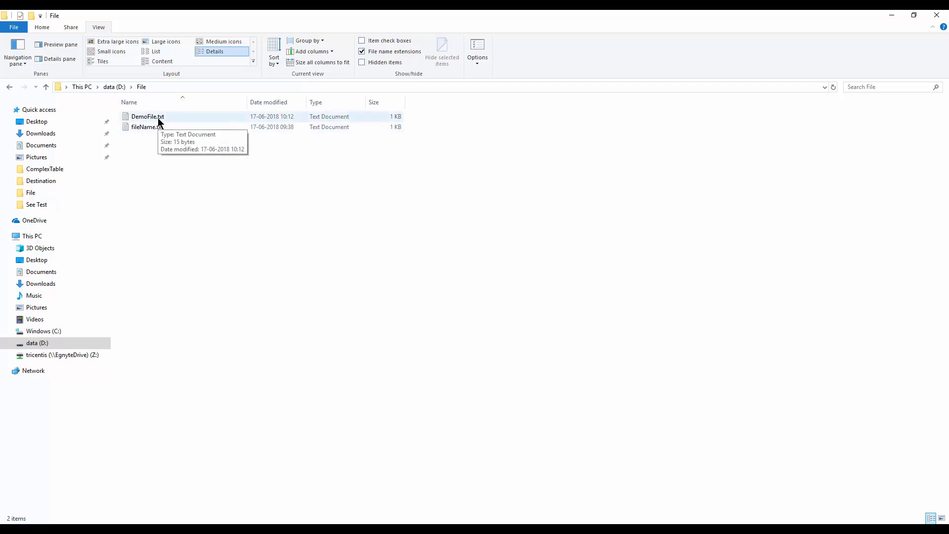
pyautogui.doubleClick(158, 117)
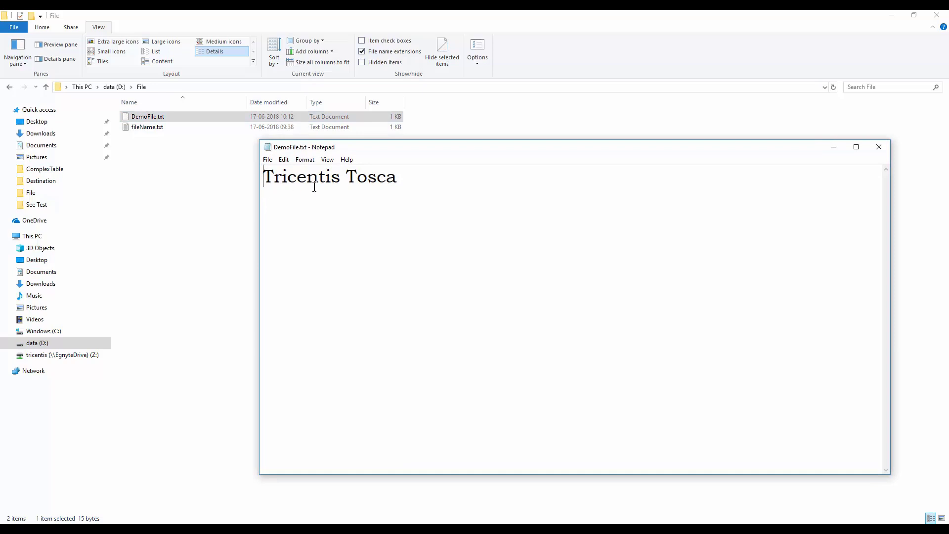
pyautogui.click(880, 149)
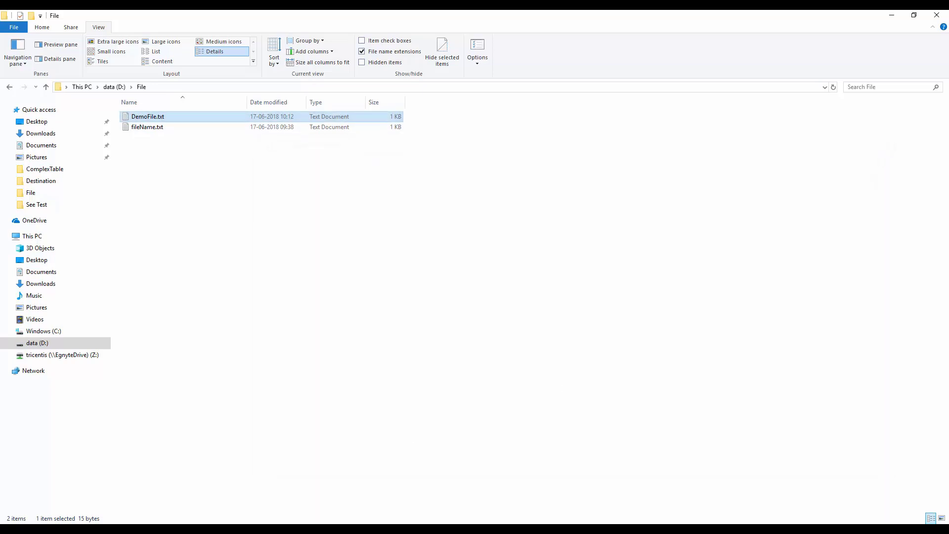